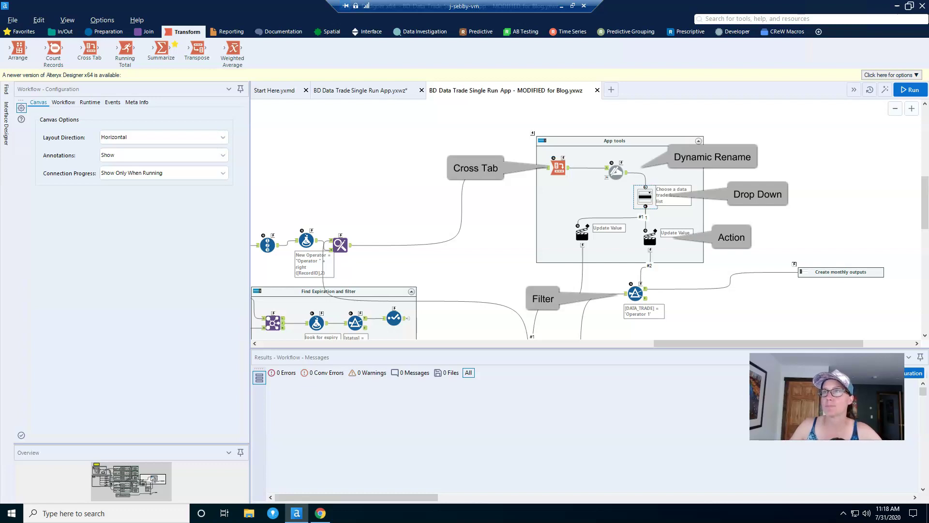
Step: Select the Filter and Action tools, then view the Filter's custom expression [DATA_TRADE] = 'Operator 1'
{"action": "left_click", "coordinate": [634, 293]}
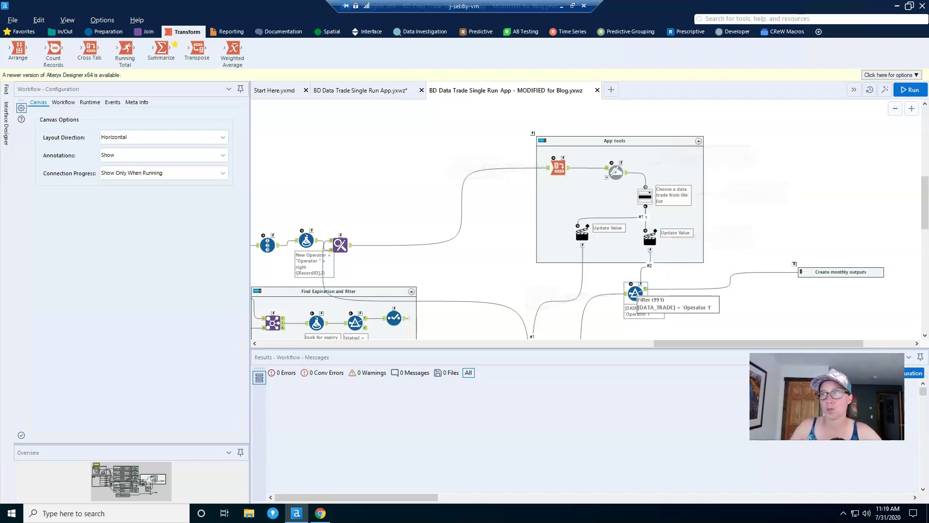
{"action": "left_click", "coordinate": [650, 237]}
{"action": "key", "text": "Escape"}
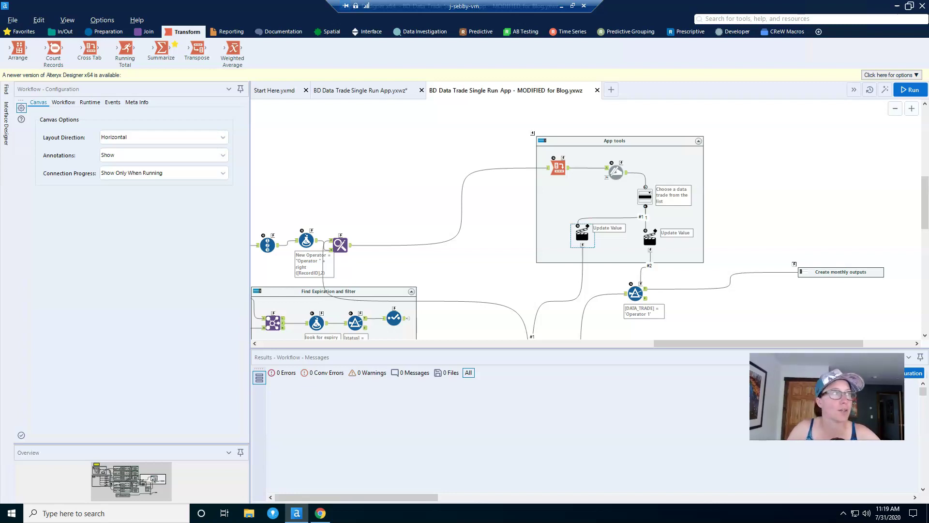
{"action": "left_click", "coordinate": [917, 343]}
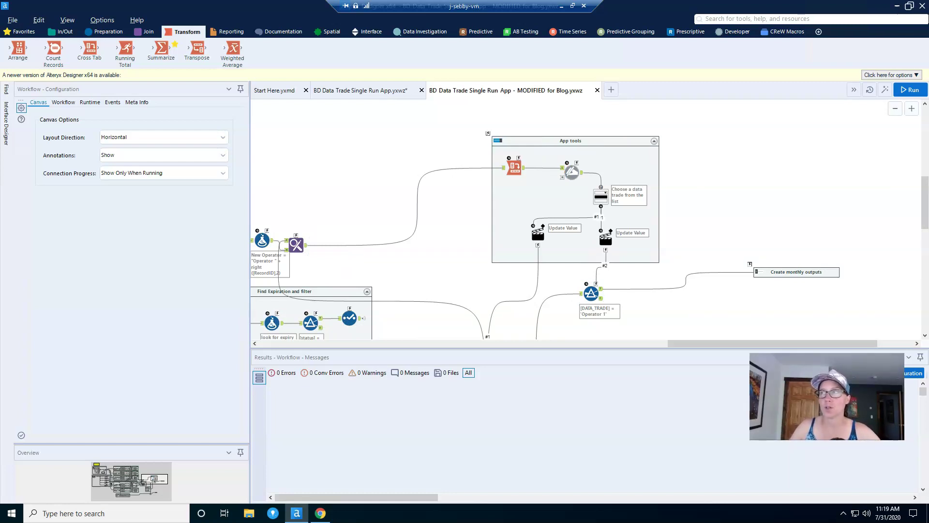
{"action": "left_click", "coordinate": [591, 293]}
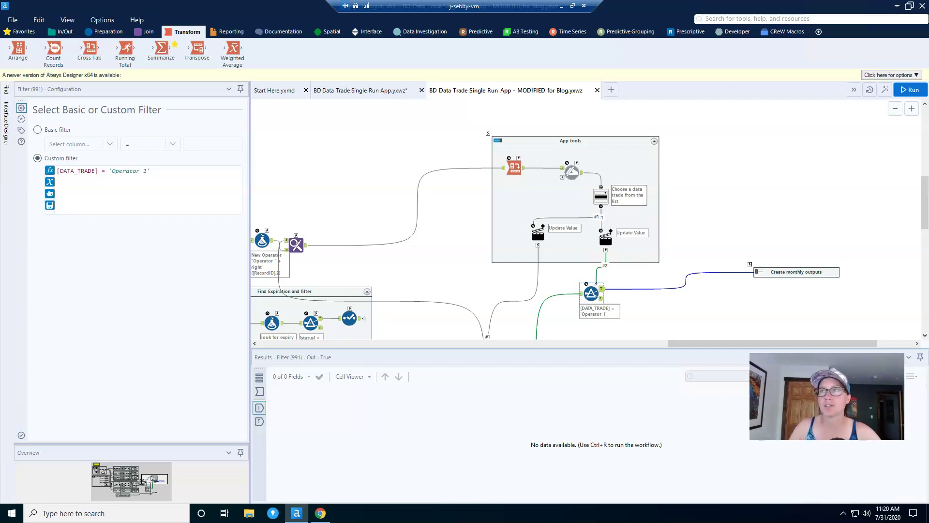
Step: Review the Cross Tab configuration with DATA_TRADE as column headers and OIL aggregated by Sum
{"action": "left_click", "coordinate": [514, 168]}
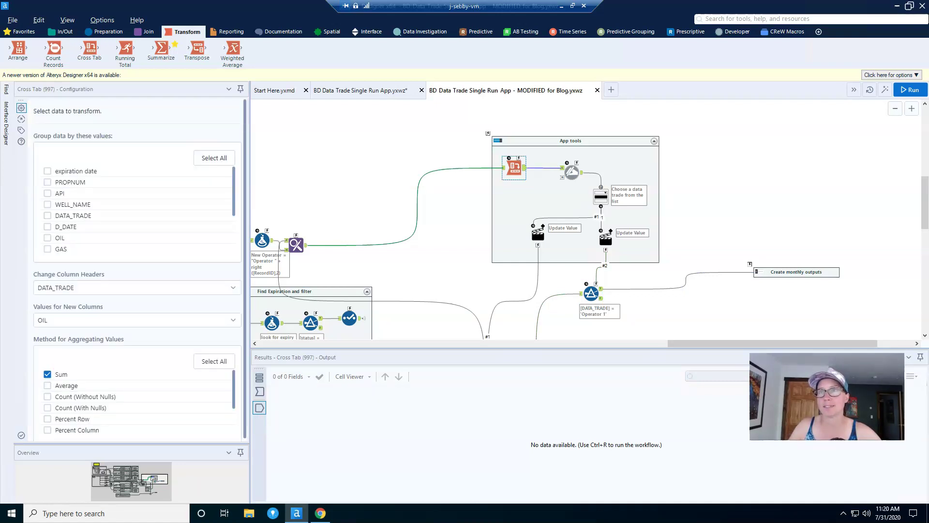
{"action": "left_click", "coordinate": [456, 213]}
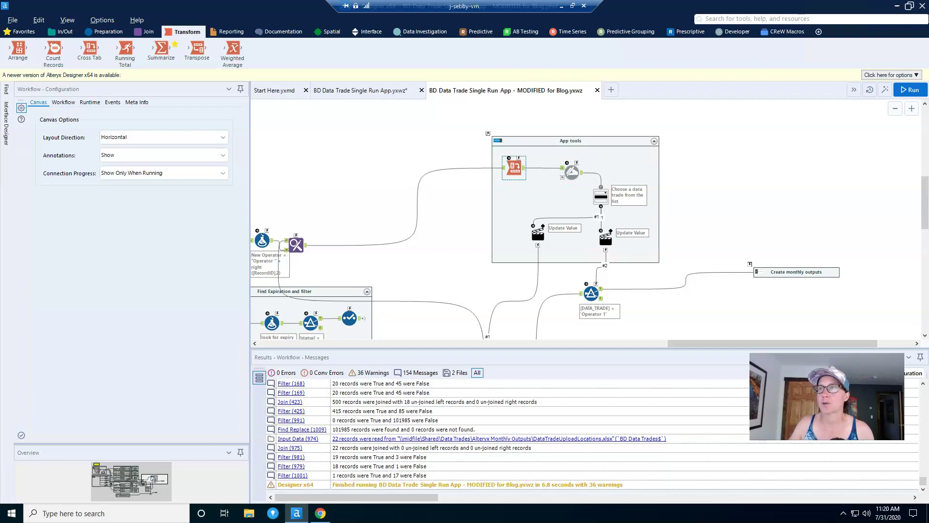
{"action": "left_click", "coordinate": [514, 168]}
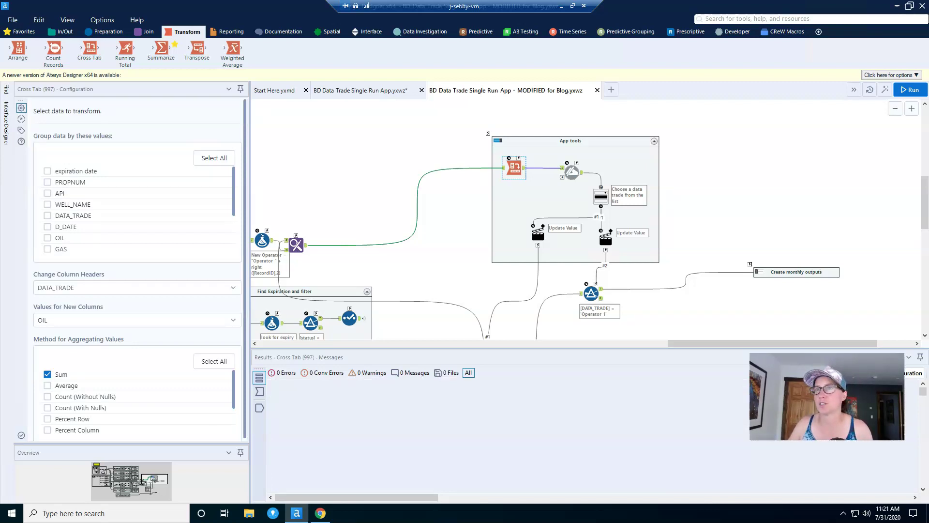
Step: Inspect the Find Replace and Cross Tab outputs, then view Dynamic Rename's Replace([_CurrentField_], "_", " ") formula
{"action": "left_click", "coordinate": [306, 245]}
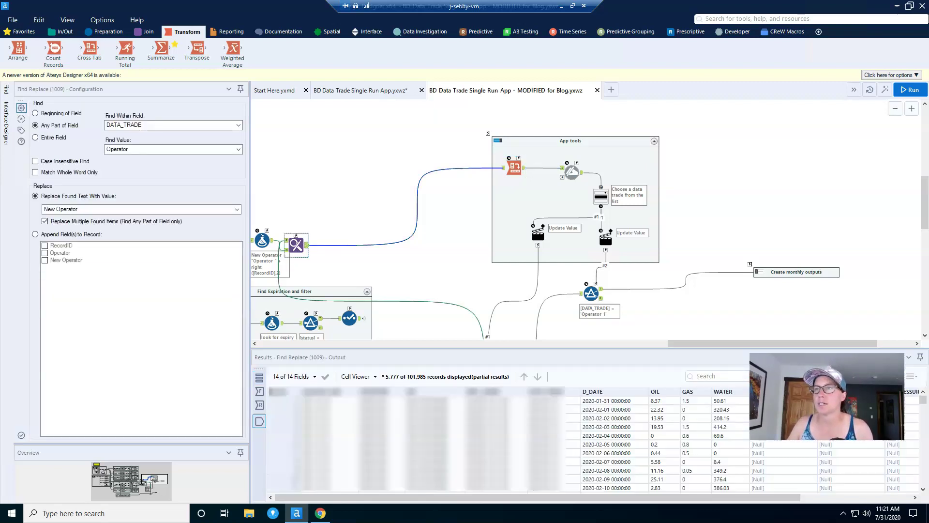
{"action": "left_click_drag", "start_coordinate": [537, 497], "coordinate": [648, 498]}
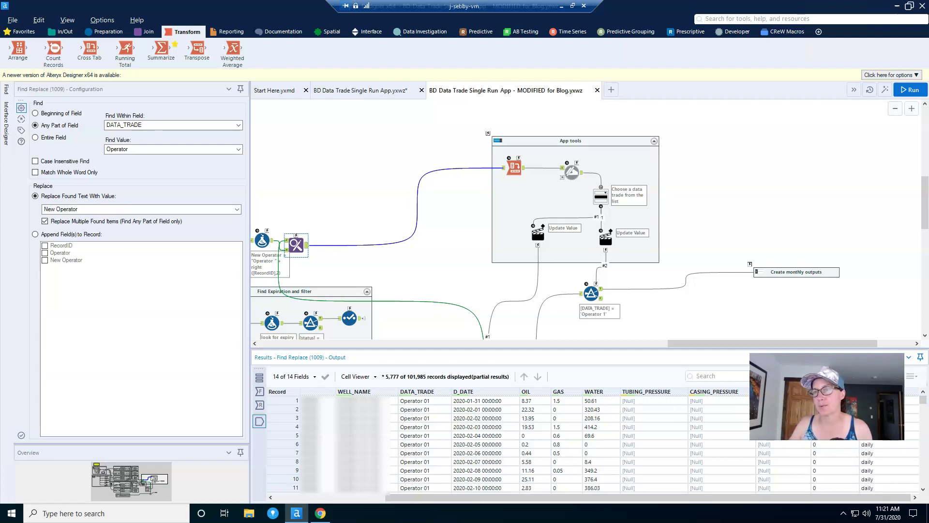
{"action": "left_click", "coordinate": [514, 168]}
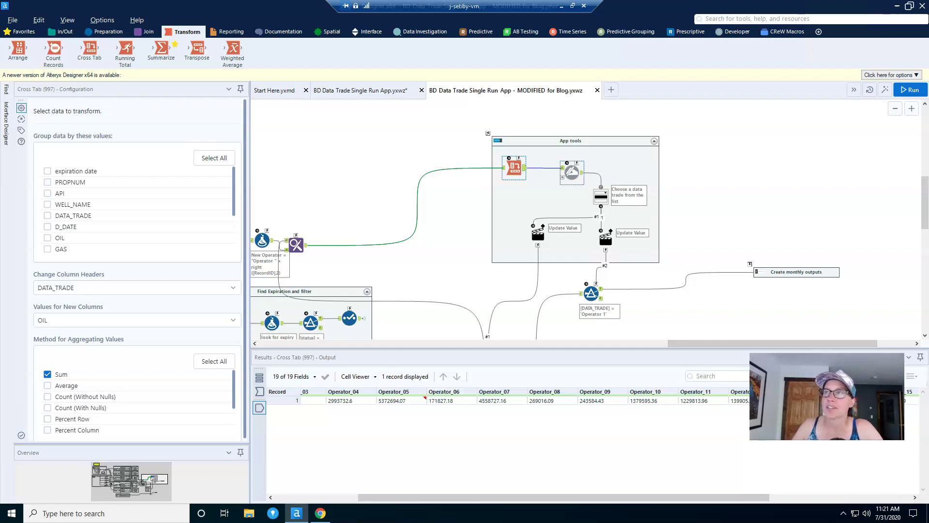
{"action": "left_click", "coordinate": [571, 173]}
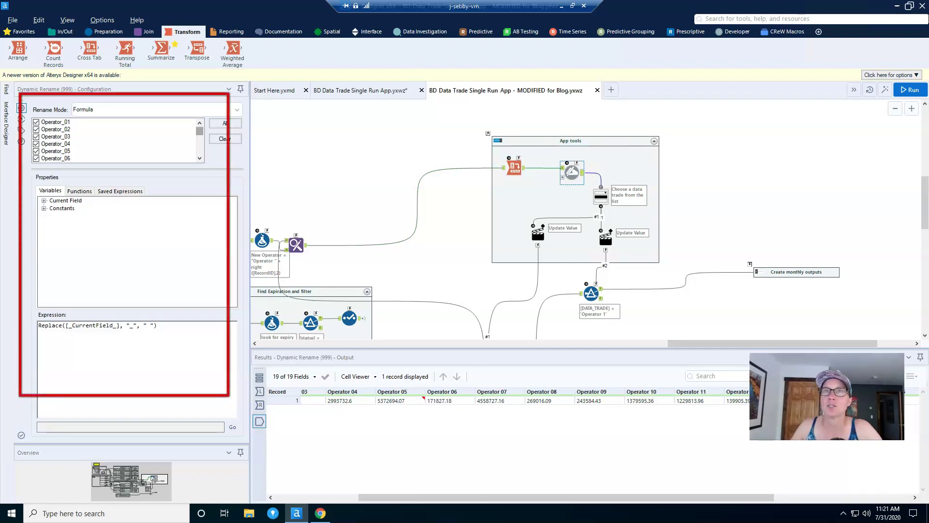
Step: Scroll the Dynamic Rename field list and view the Drop Down's 'Choose a data trade from the list' settings
{"action": "left_click_drag", "start_coordinate": [199, 131], "coordinate": [199, 151]}
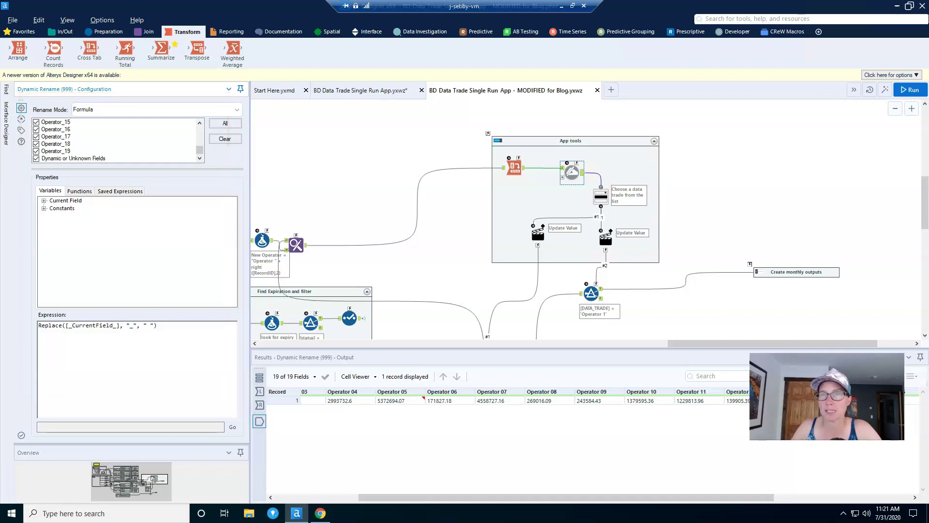
{"action": "left_click", "coordinate": [600, 196]}
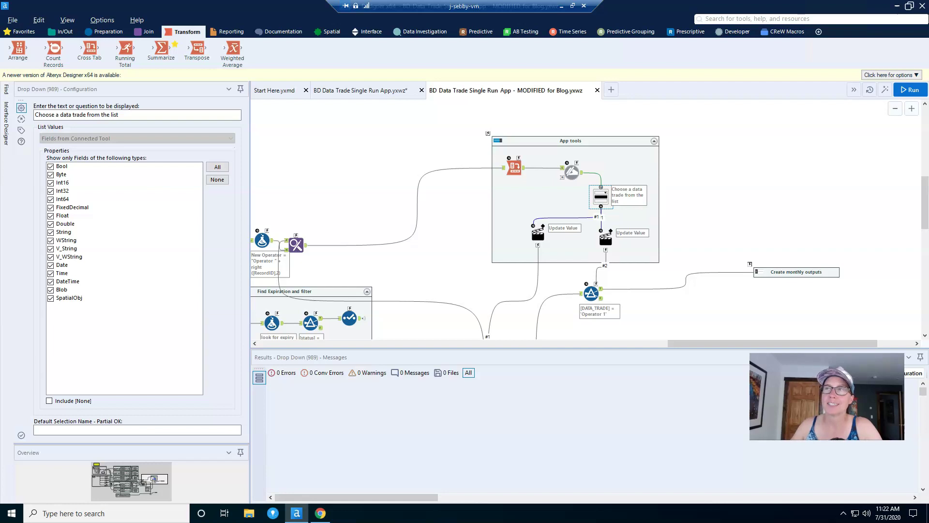
Step: Delete the connection feeding the Drop Down and review its list-source options
{"action": "right_click", "coordinate": [596, 175]}
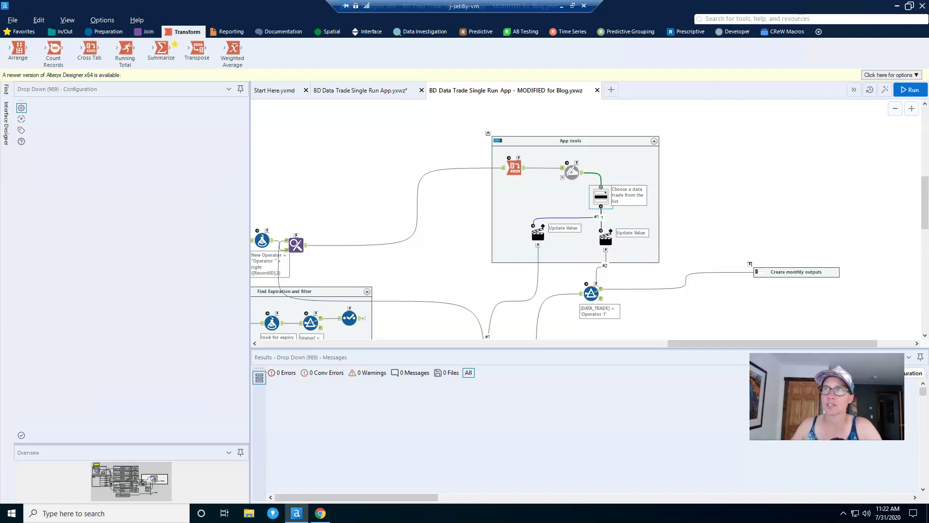
{"action": "left_click", "coordinate": [628, 193]}
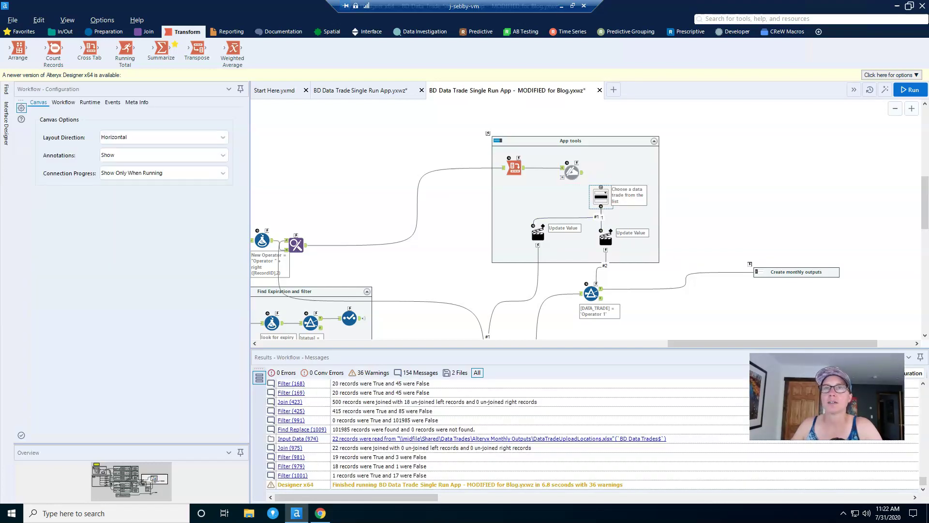
{"action": "left_click", "coordinate": [601, 196]}
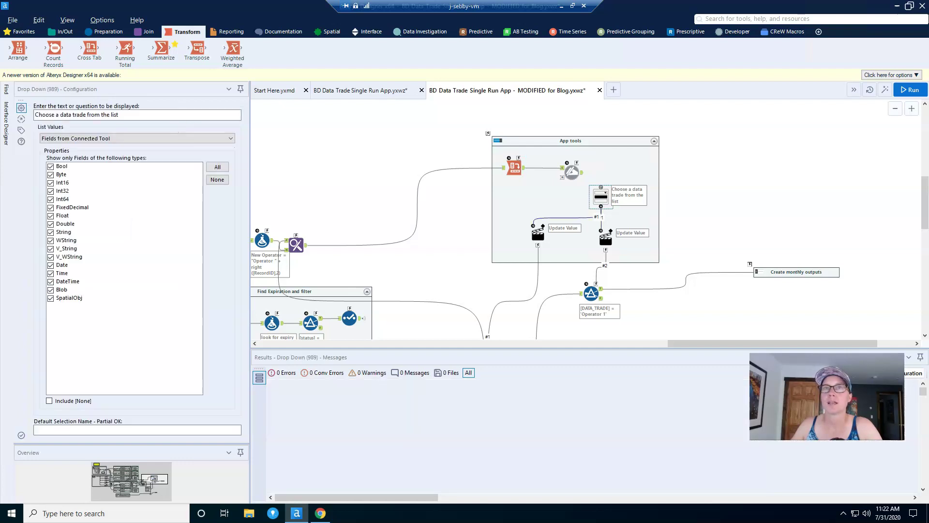
{"action": "left_click", "coordinate": [137, 139]}
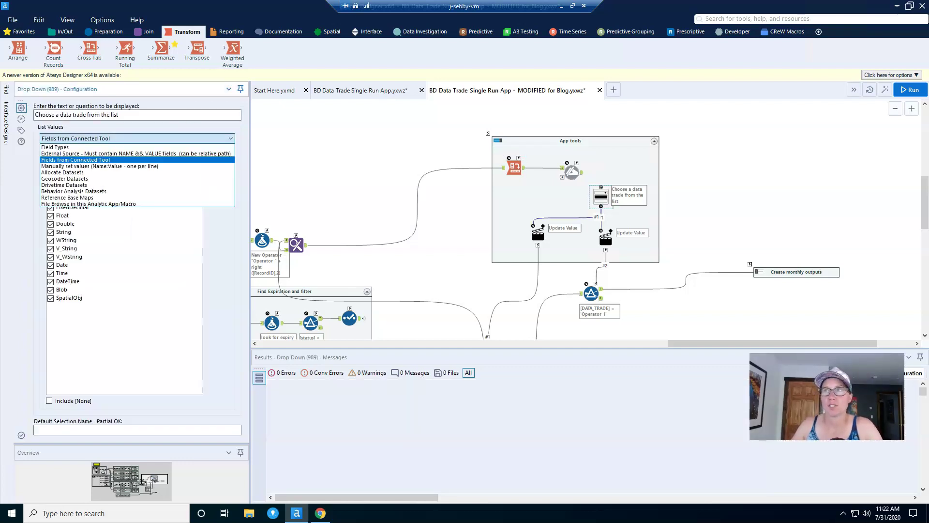
{"action": "left_click", "coordinate": [75, 160]}
Step: Reconnect Dynamic Rename to the Drop Down, edit its question, and view the Update Value action
{"action": "left_click_drag", "start_coordinate": [582, 172], "coordinate": [601, 186]}
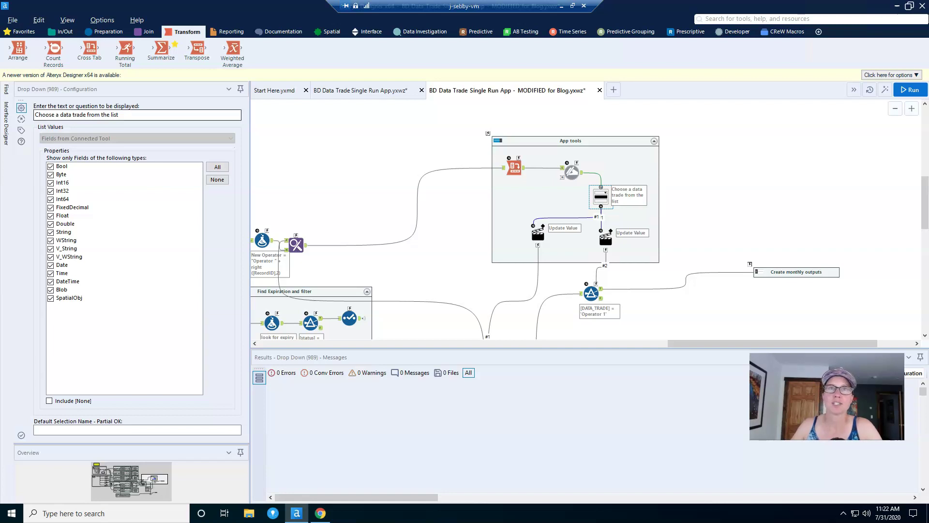
{"action": "left_click", "coordinate": [119, 115]}
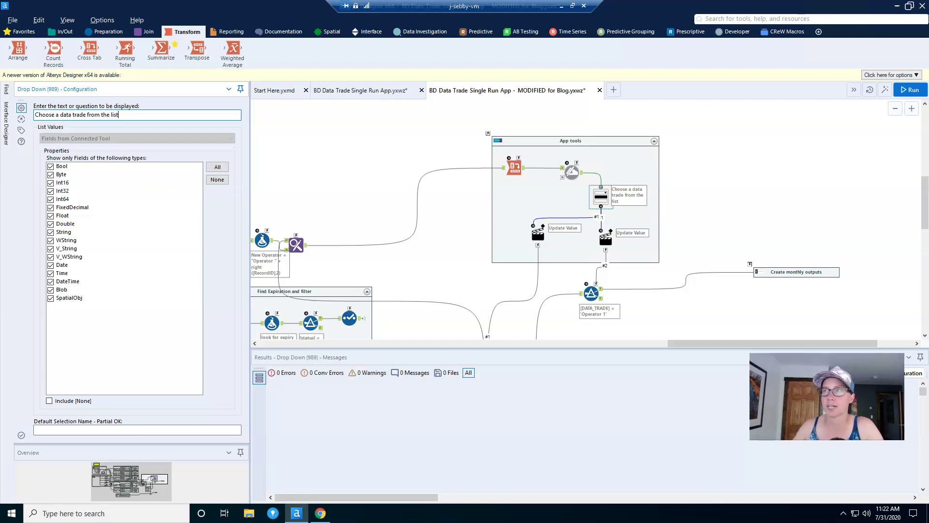
{"action": "left_click", "coordinate": [606, 239]}
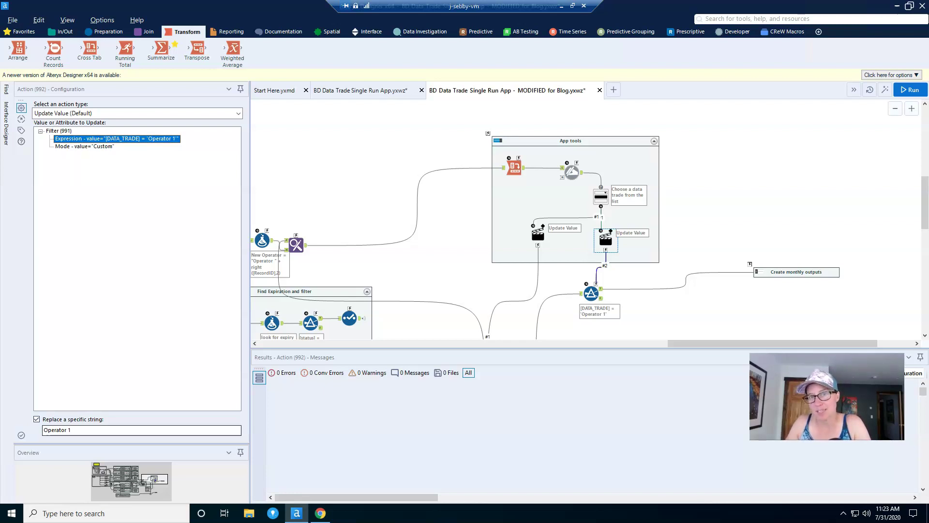
Step: Set the action's replaced string to Operator 1 and view the Filter's [DATA_TRADE] = 'Operator 1' condition
{"action": "left_click", "coordinate": [72, 430]}
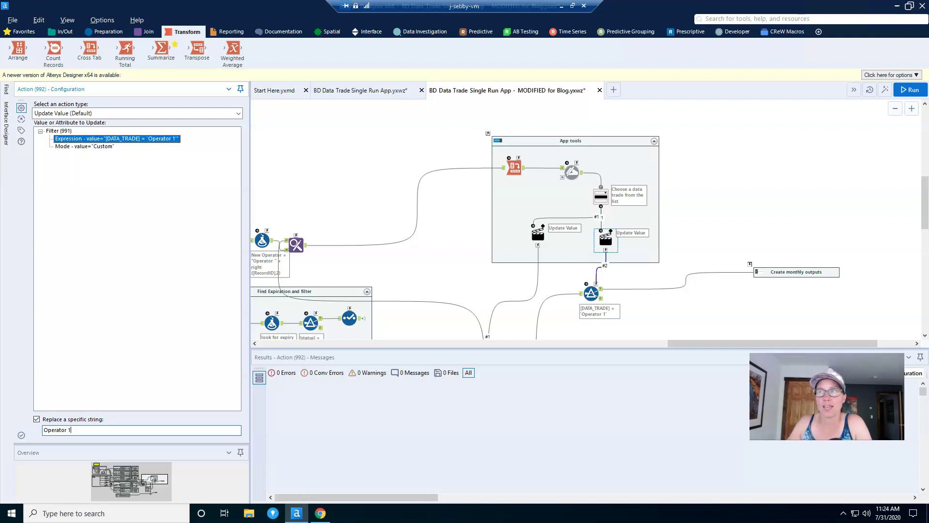
{"action": "left_click", "coordinate": [591, 293]}
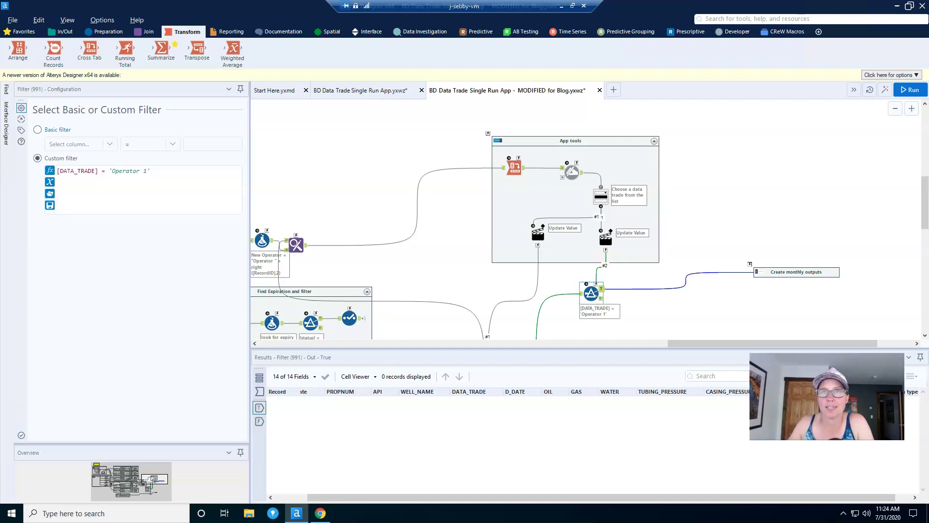
Step: Inspect the Filter's custom expression, then move to the View menu commands
{"action": "left_click", "coordinate": [151, 171]}
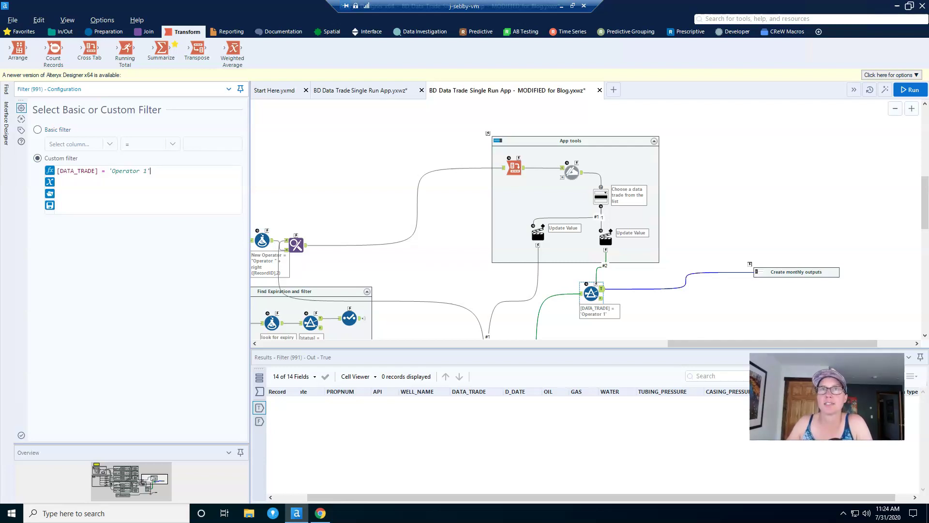
{"action": "key", "text": "alt+o"}
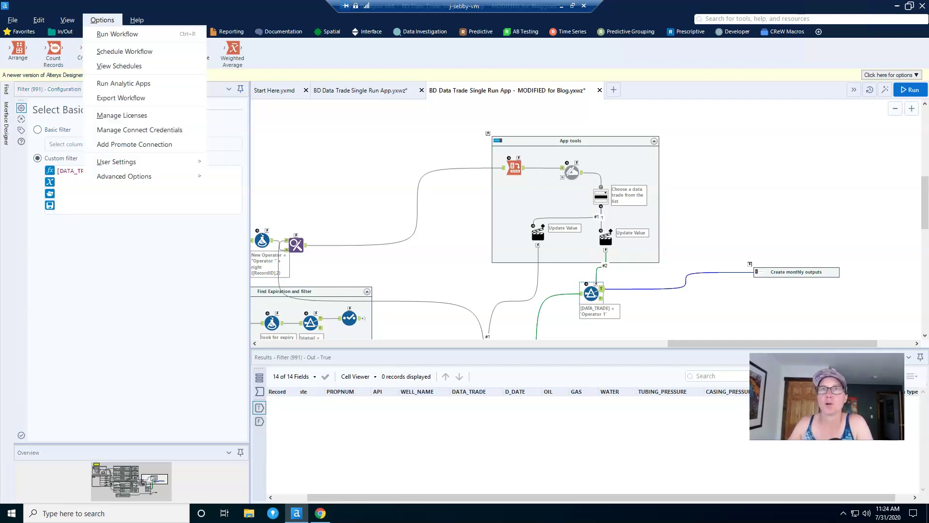
{"action": "key", "text": "Left"}
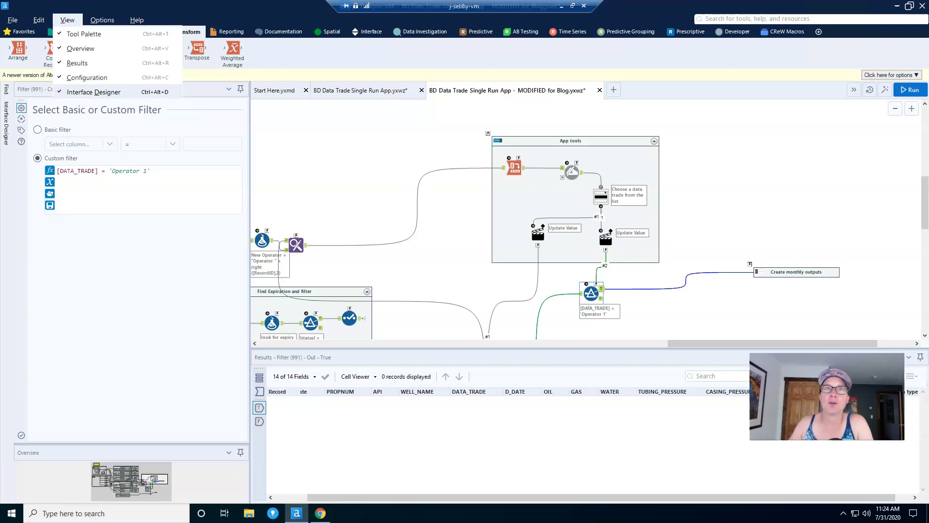
Step: Open the Interface Designer and switch from Layout View to the Properties page
{"action": "key", "text": "Escape"}
{"action": "left_click", "coordinate": [5, 124]}
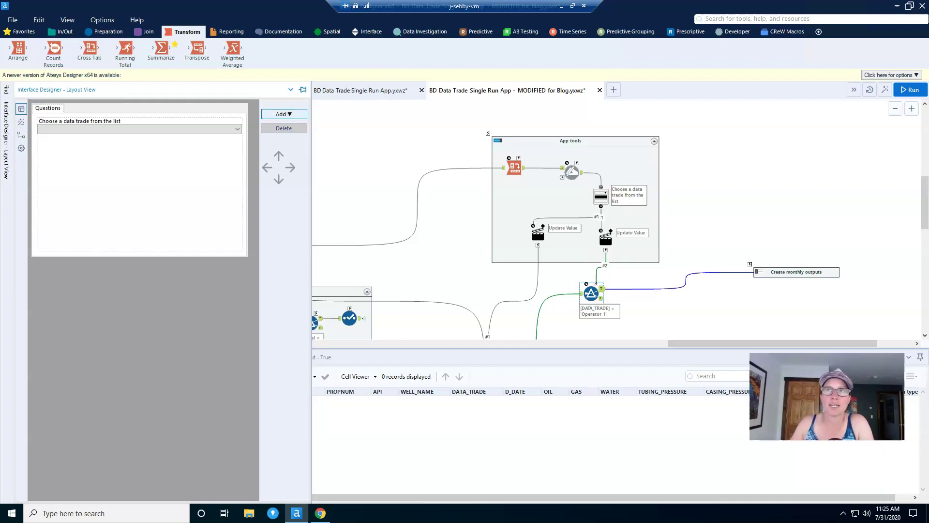
{"action": "left_click", "coordinate": [20, 149]}
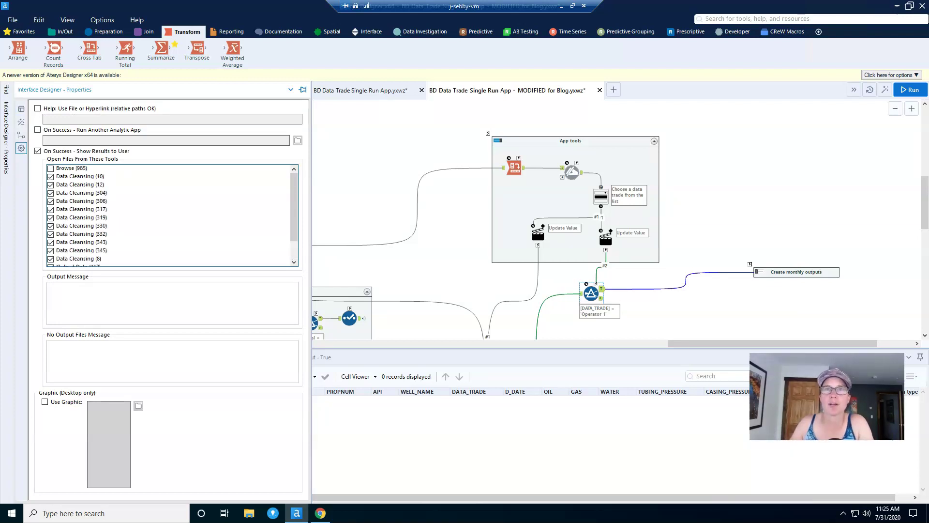
Step: Untick the Data Cleansing tools, from (10) through (317) and below, in Open Files From These Tools
{"action": "left_click", "coordinate": [51, 177]}
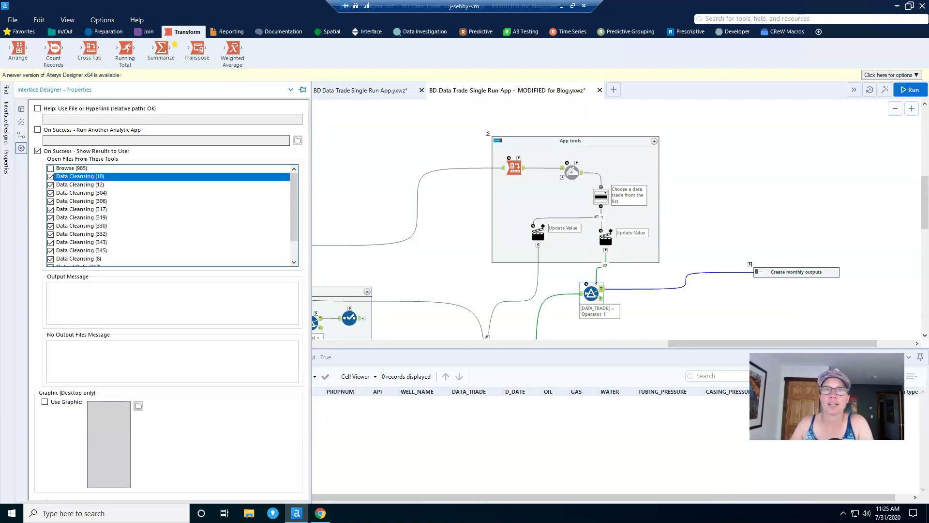
{"action": "left_click", "coordinate": [51, 185]}
{"action": "left_click", "coordinate": [51, 193]}
{"action": "left_click", "coordinate": [51, 201]}
{"action": "left_click", "coordinate": [51, 209]}
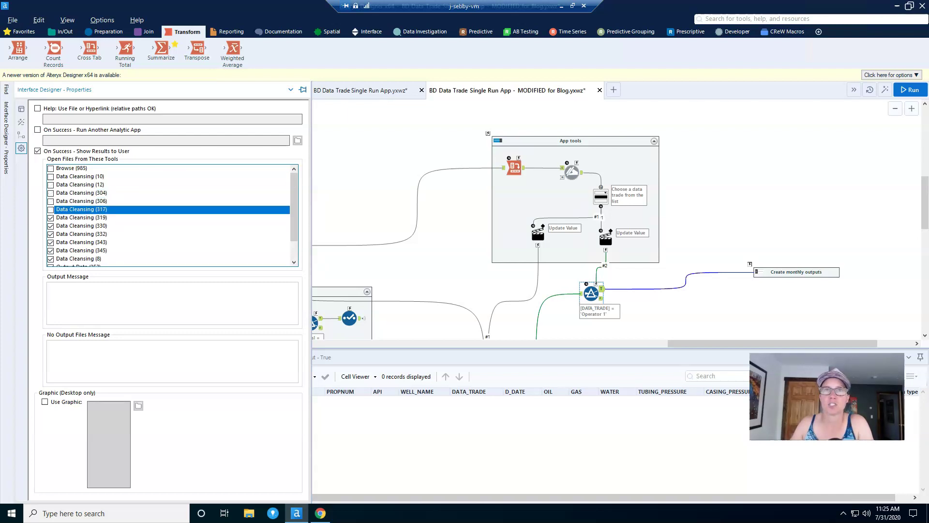
{"action": "key", "text": "Down"}
{"action": "key", "text": "space"}
{"action": "key", "text": "Down"}
{"action": "key", "text": "space"}
{"action": "key", "text": "Down"}
{"action": "key", "text": "space"}
{"action": "key", "text": "Down"}
{"action": "key", "text": "space"}
{"action": "key", "text": "Down"}
{"action": "key", "text": "space"}
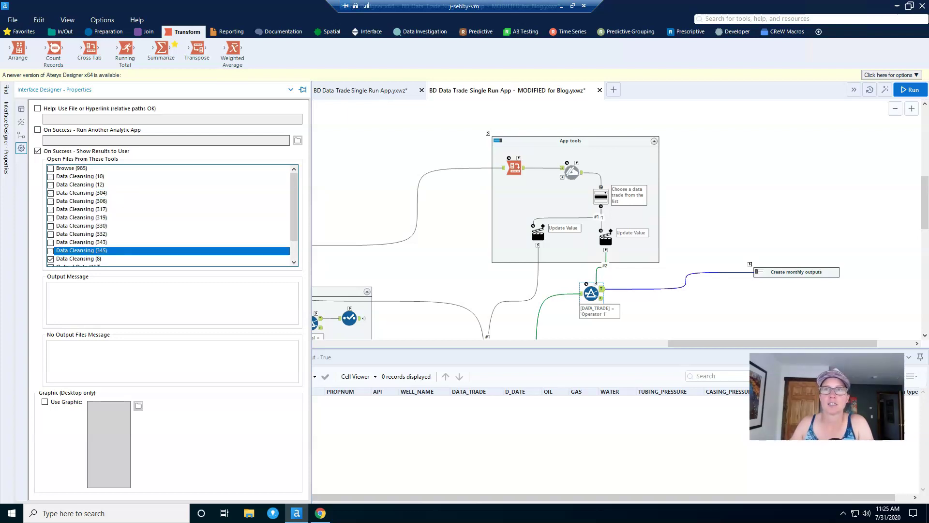
{"action": "key", "text": "Down"}
Step: Untick Data Cleansing (8) and Wait A Second (987), and set the output message to 'Great Success!!'
{"action": "left_click", "coordinate": [51, 259]}
{"action": "scroll", "coordinate": [51, 259], "scroll_direction": "down", "scroll_amount": 1}
{"action": "left_click", "coordinate": [51, 259]}
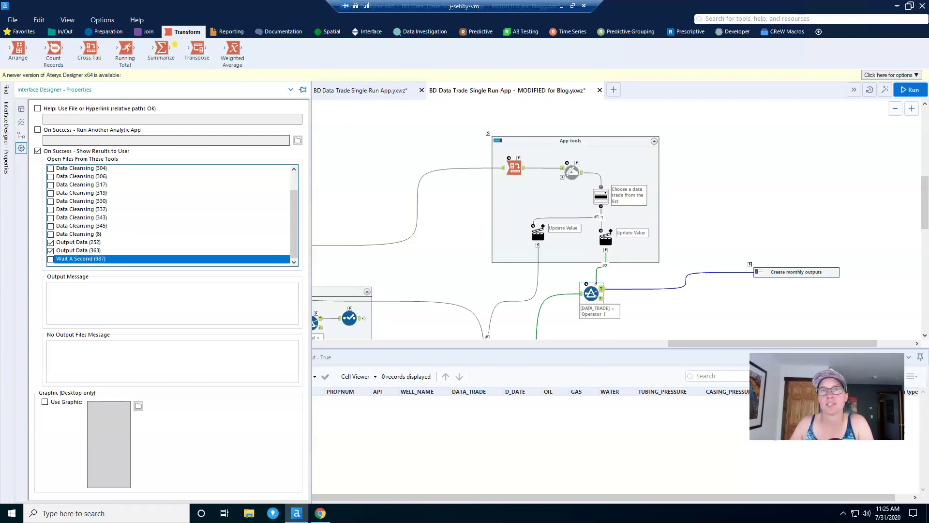
{"action": "left_click", "coordinate": [172, 303]}
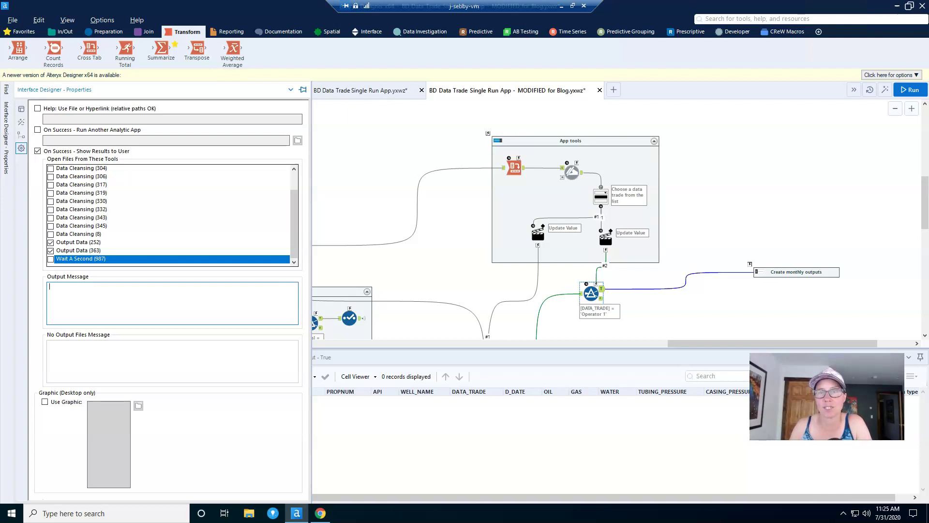
{"action": "type", "text": "Great"}
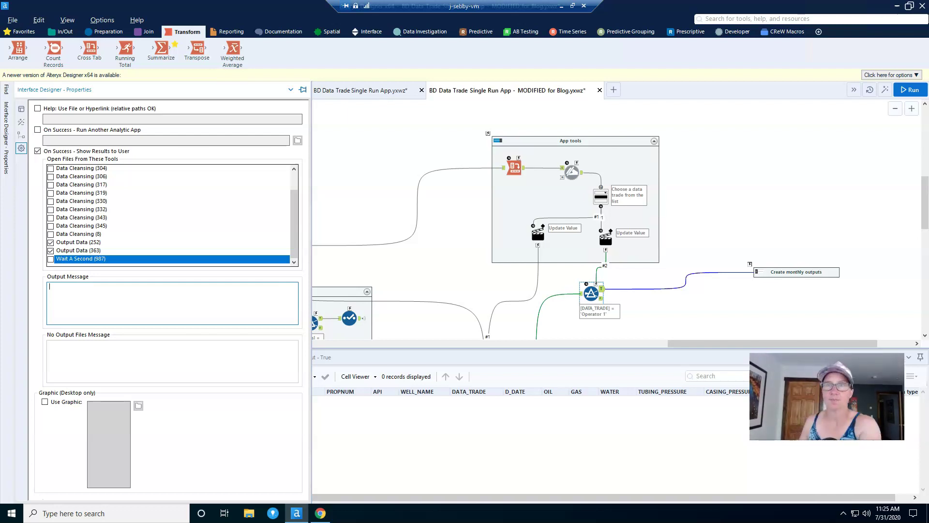
{"action": "type", "text": " Success!!"}
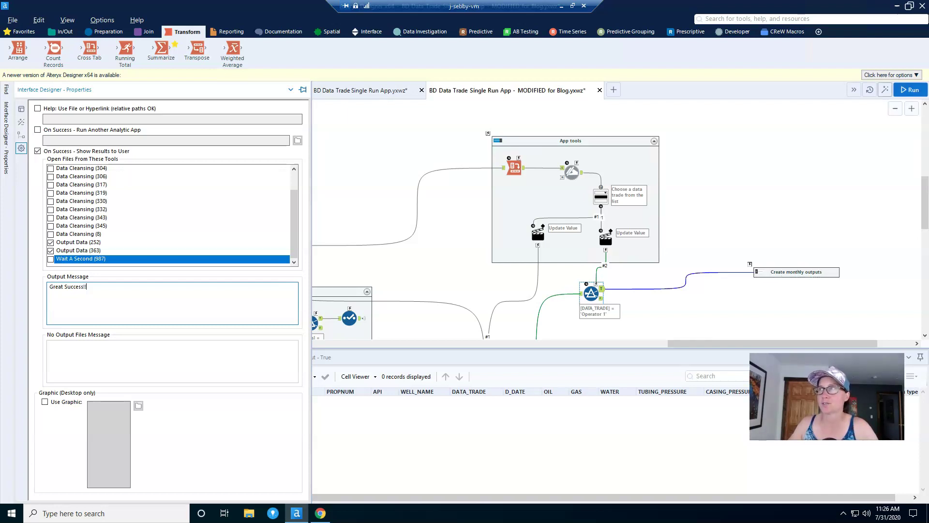
Step: Run the workflow as an analytic app with Operator 19 chosen as the data trade
{"action": "left_click", "coordinate": [884, 90]}
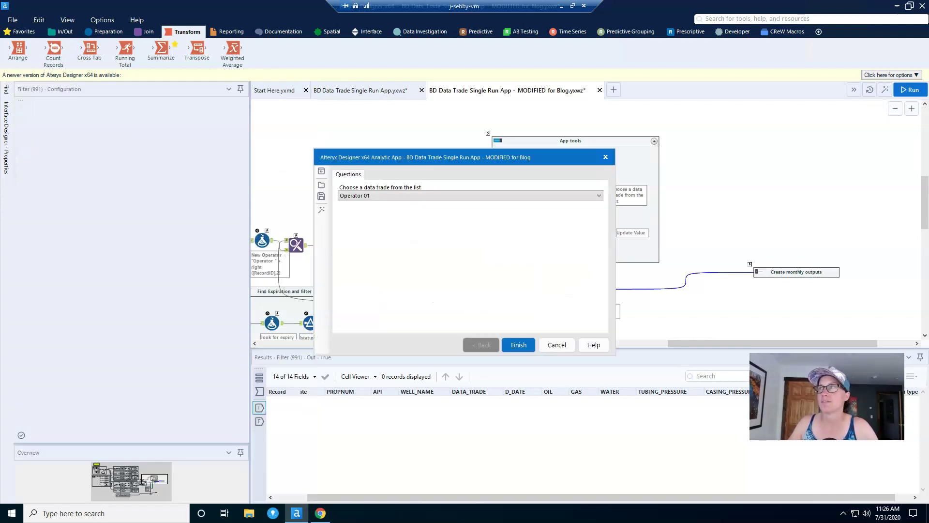
{"action": "left_click", "coordinate": [599, 195]}
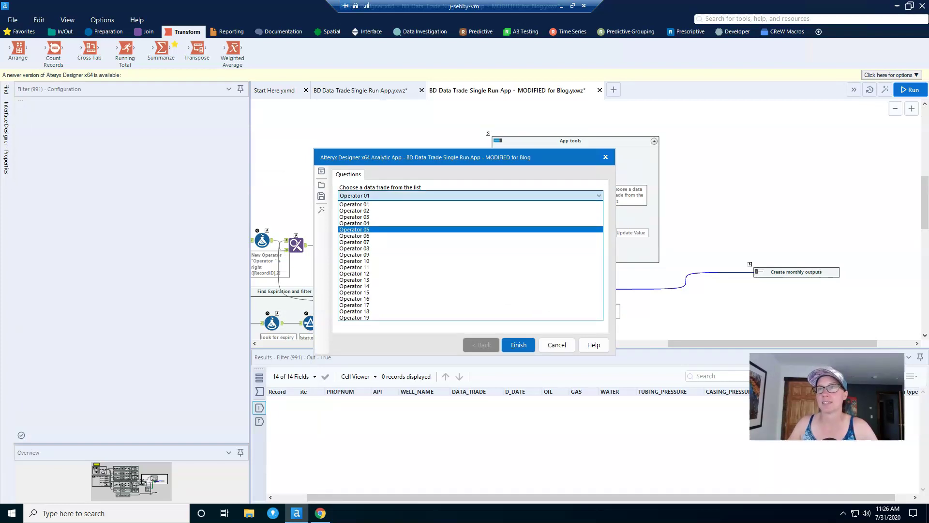
{"action": "left_click", "coordinate": [470, 318]}
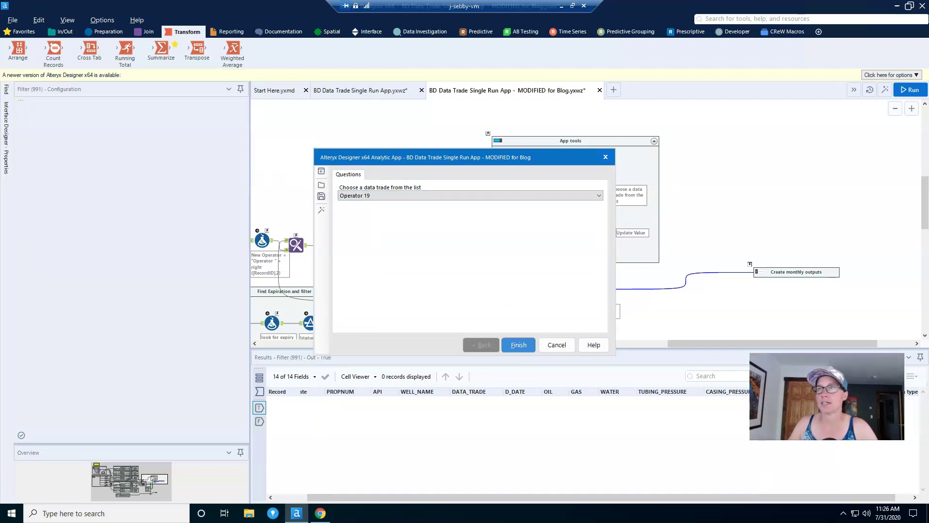
{"action": "left_click", "coordinate": [518, 345]}
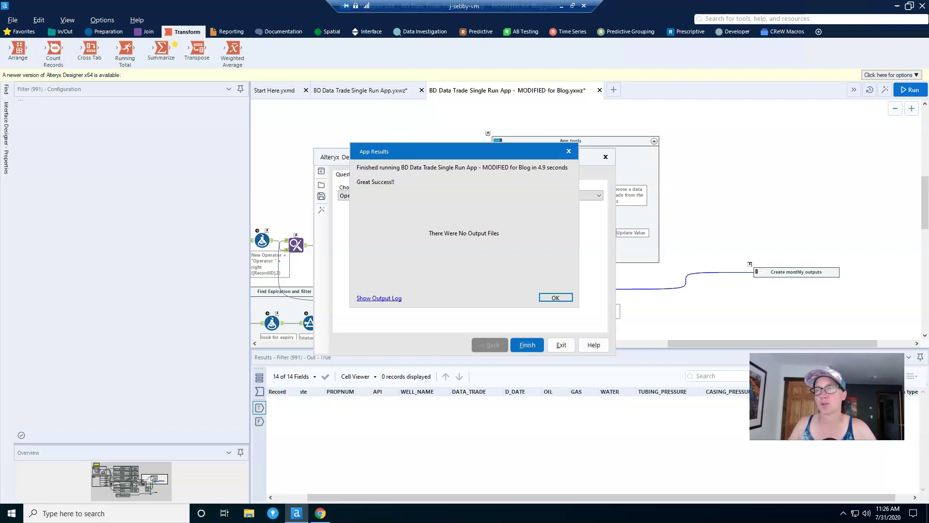
Step: Dismiss the App Results message and exit the analytic app wizard
{"action": "left_click", "coordinate": [568, 151]}
{"action": "left_click", "coordinate": [605, 156]}
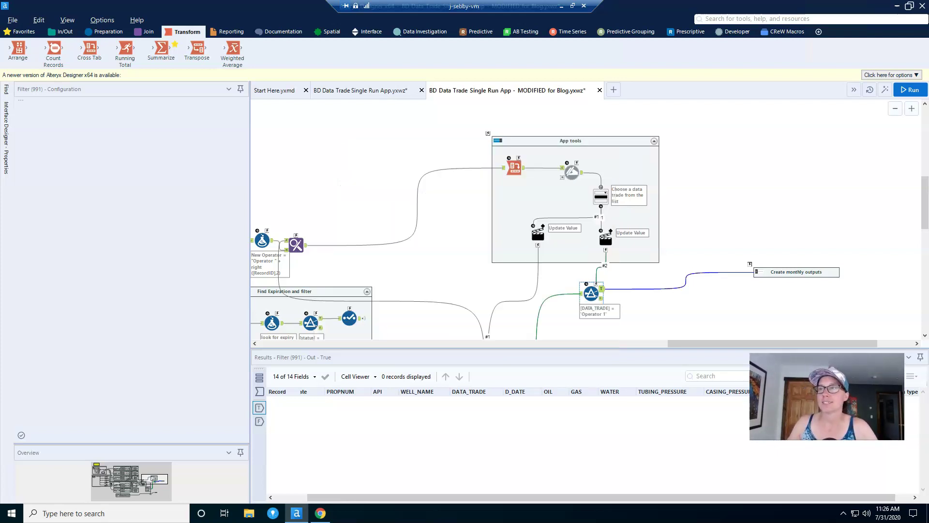